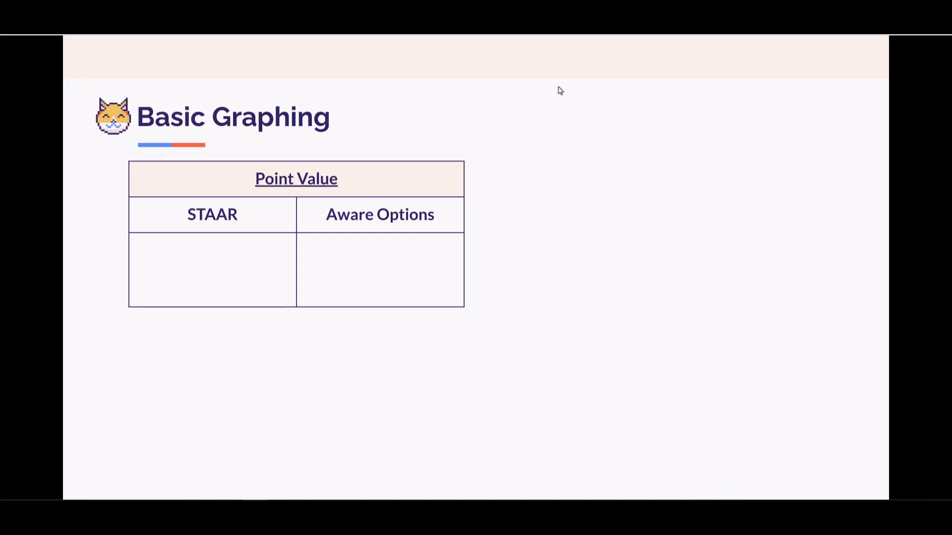
left_click(573, 124)
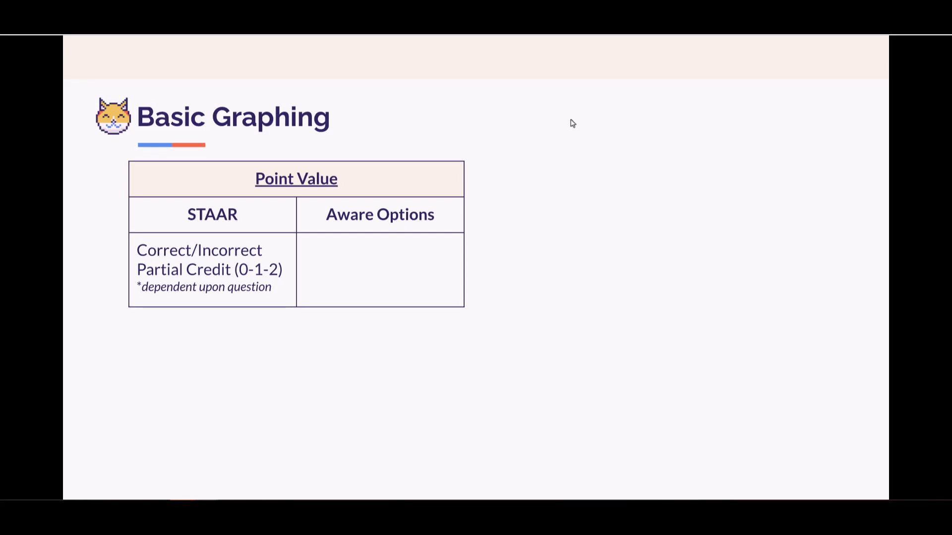
left_click(572, 123)
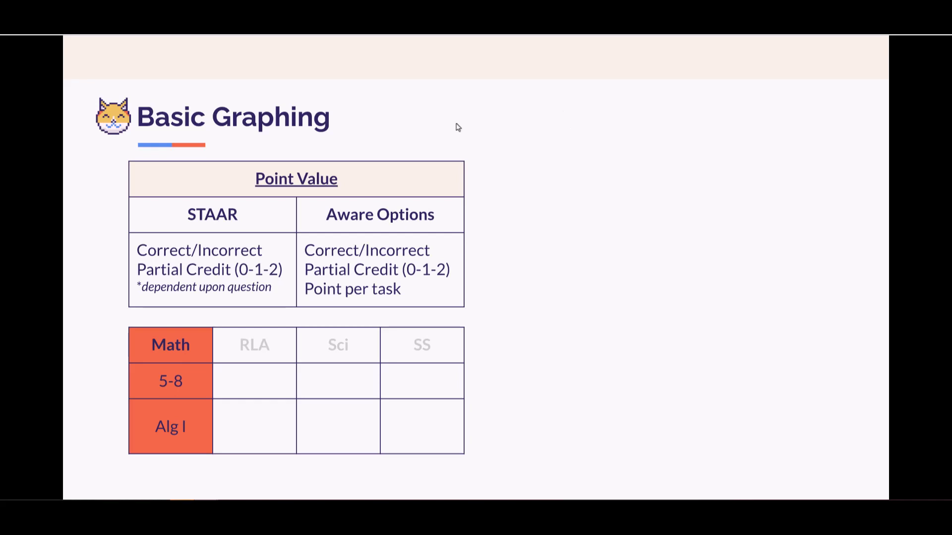
left_click(457, 123)
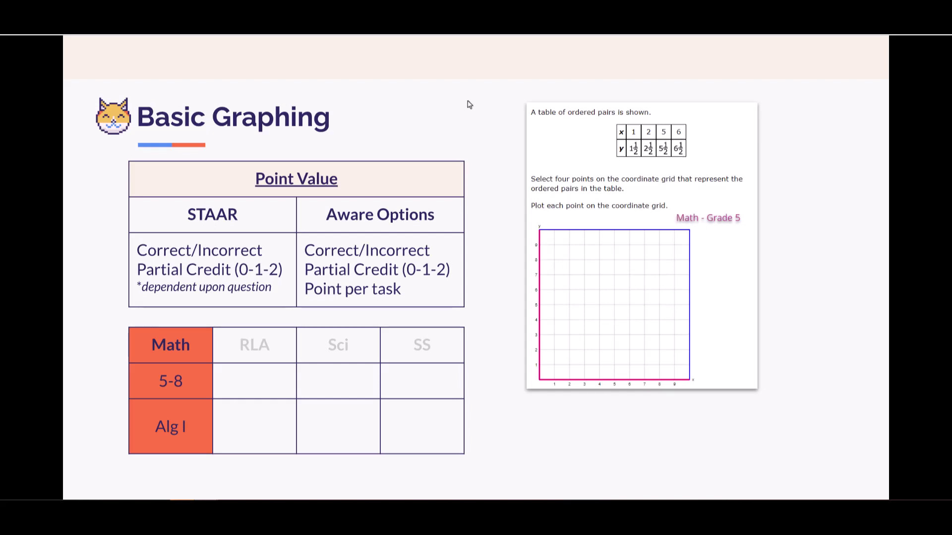
left_click(470, 104)
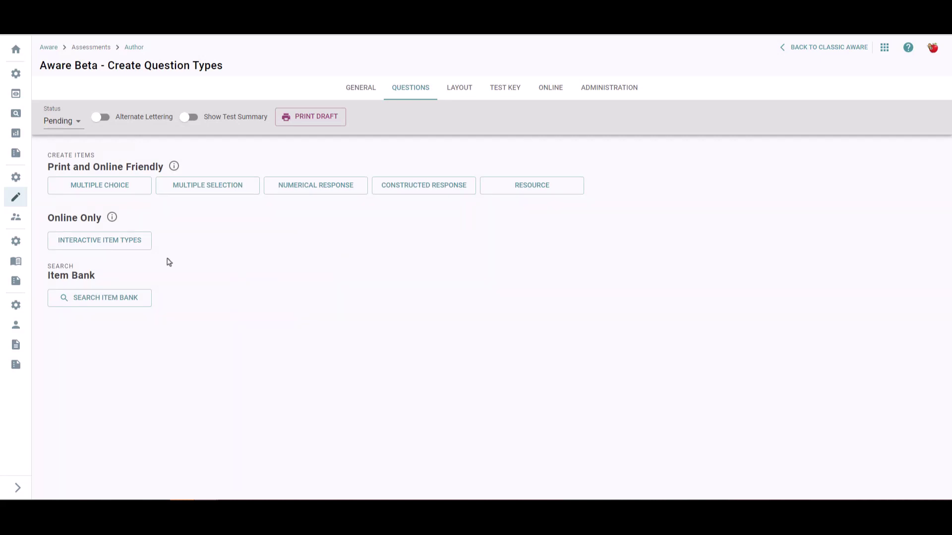
Step: Start a Basic Graphing interactive question and assign the Mathematics, Grade 8 standard 8.5(I) [R] as its primary standard
left_click(90, 245)
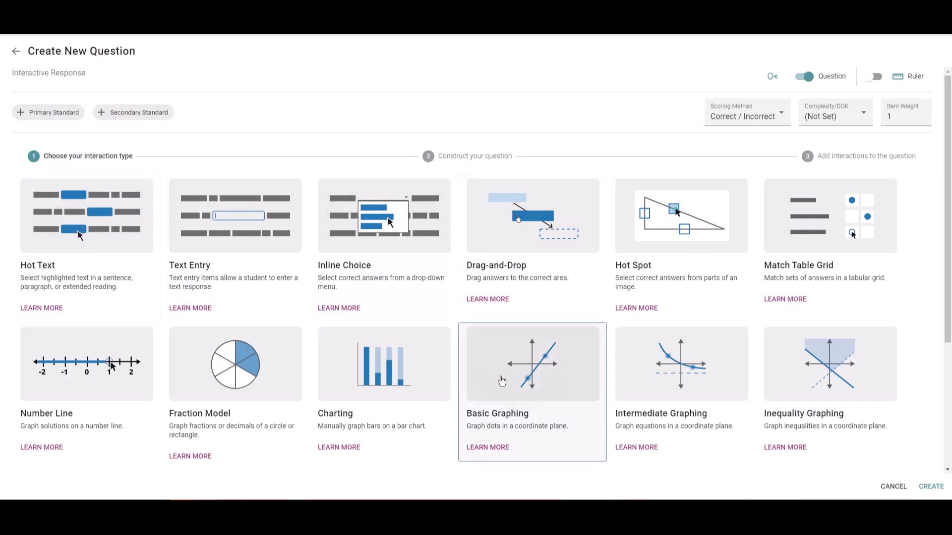
left_click(546, 392)
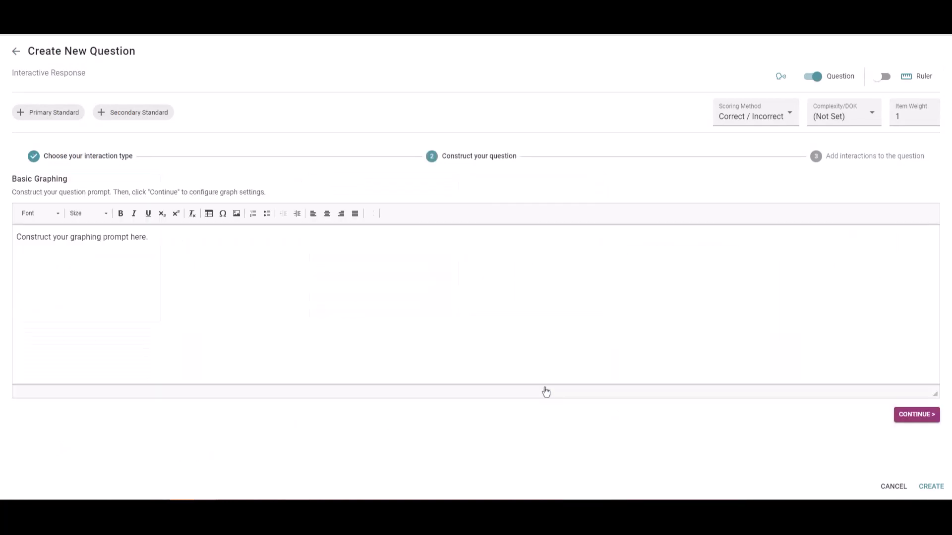
left_click(41, 115)
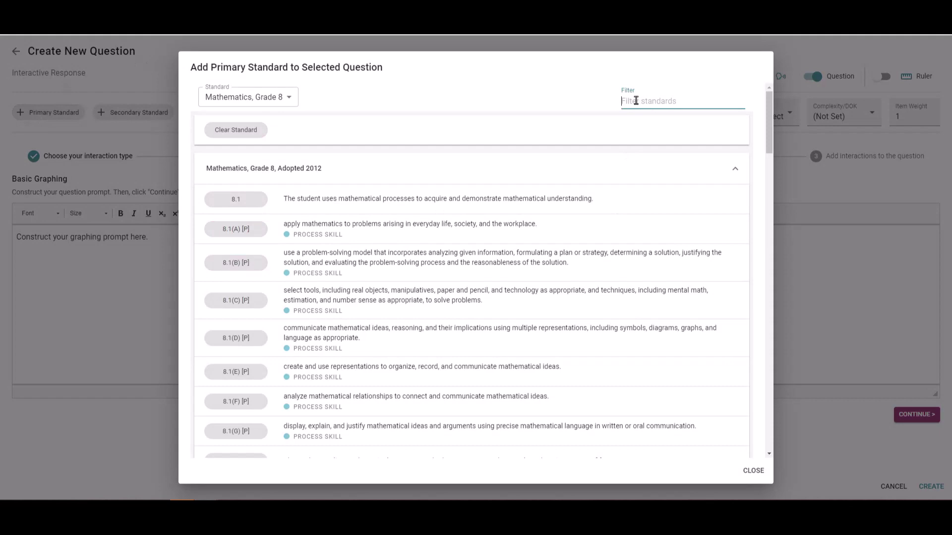
scroll(372, 282, "down", 15)
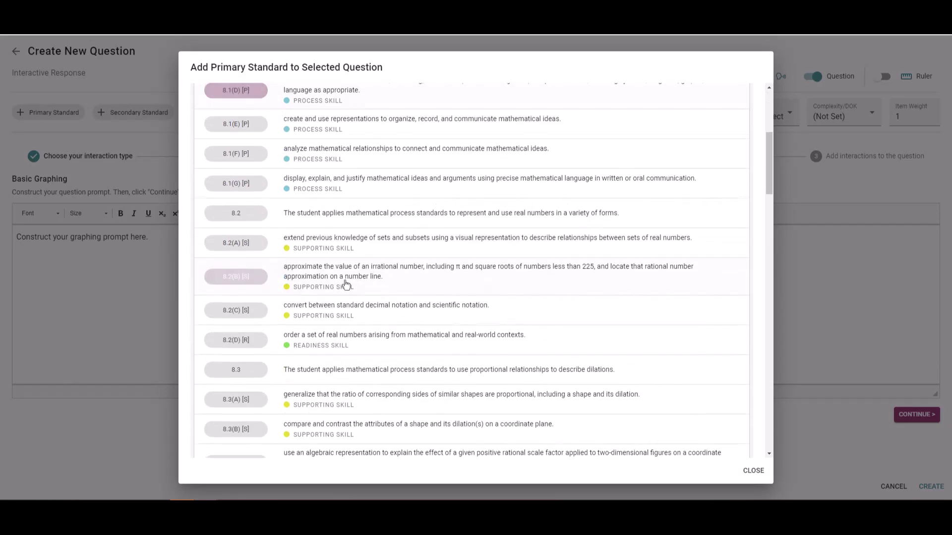
scroll(300, 302, "down", 2)
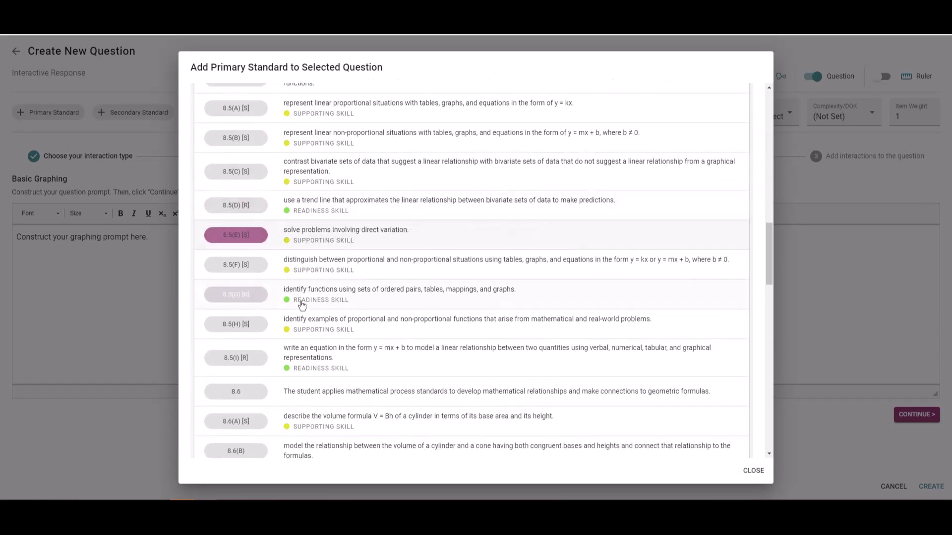
left_click(235, 358)
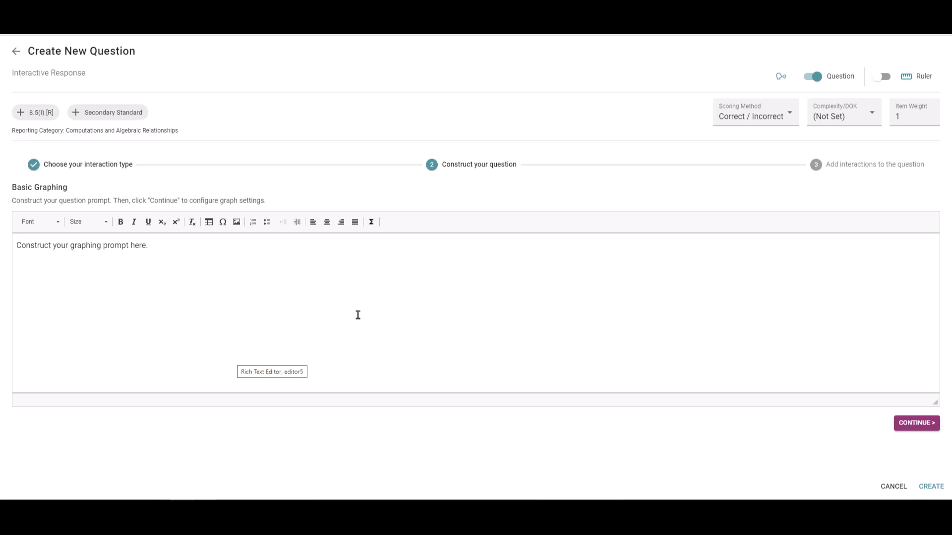
Step: Set the question's scoring method to Partial Credit (0-1-2) and its complexity to DOK1
left_click(742, 121)
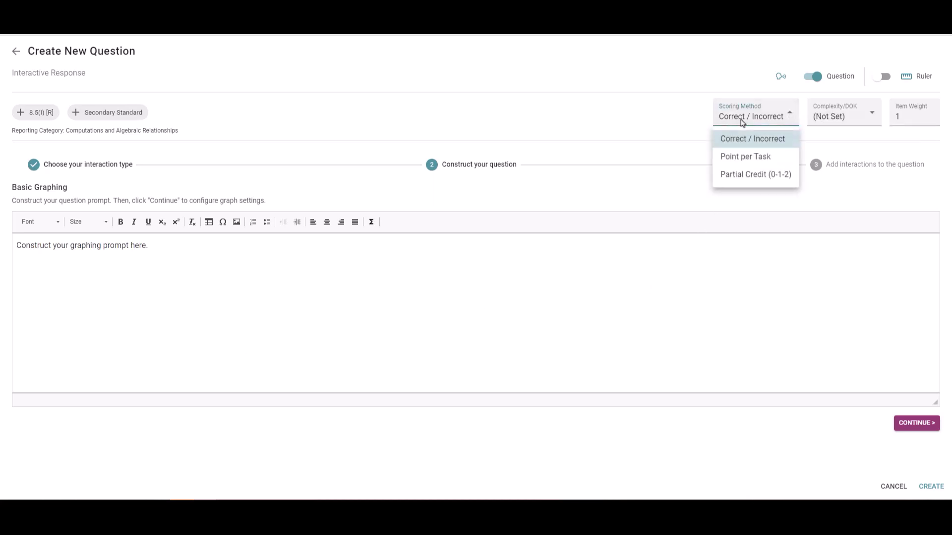
left_click(741, 176)
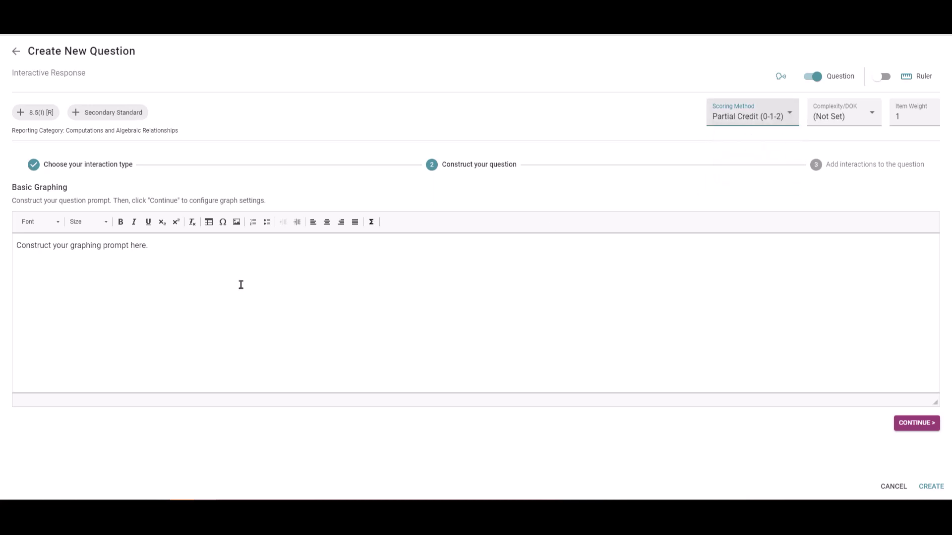
left_click(852, 124)
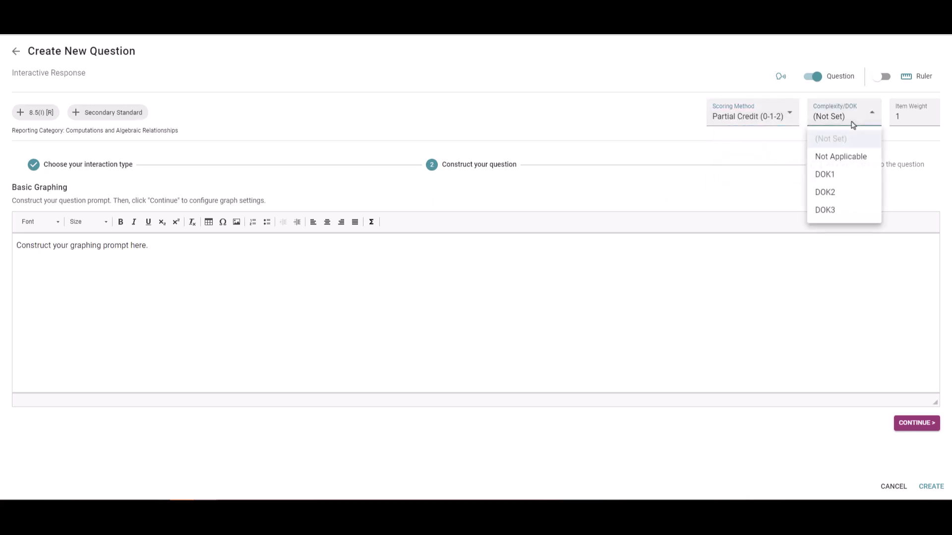
left_click(837, 175)
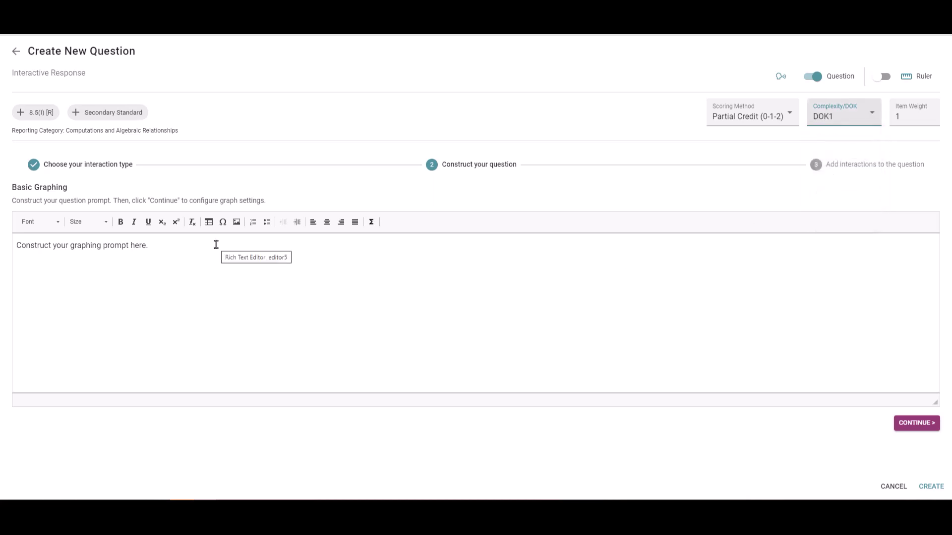
Step: Replace the placeholder prompt with "Graph the following points: (−5, −2) and (3, 4 1/2)" and continue to the graph settings
left_click_drag(208, 247, 8, 253)
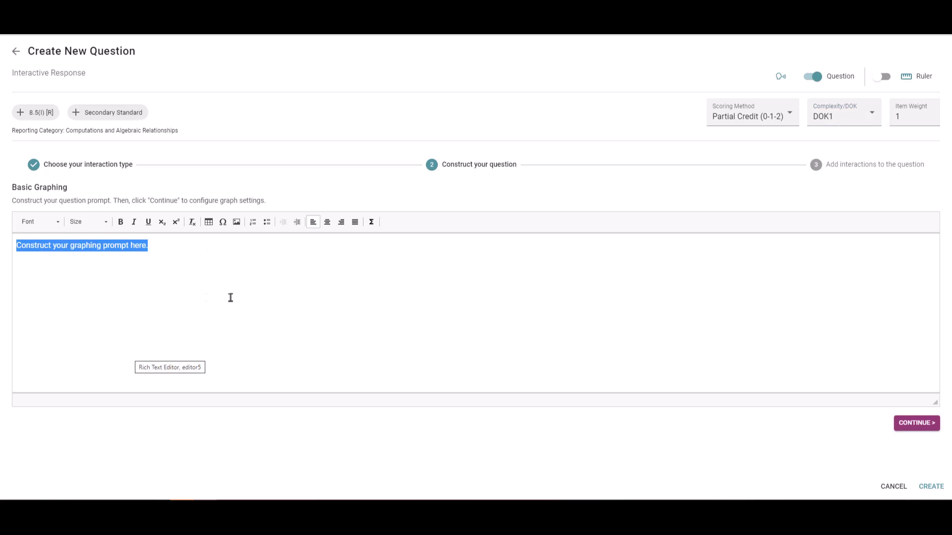
type("Graph the following points: (−5, −2) and (3, 4 1/2)")
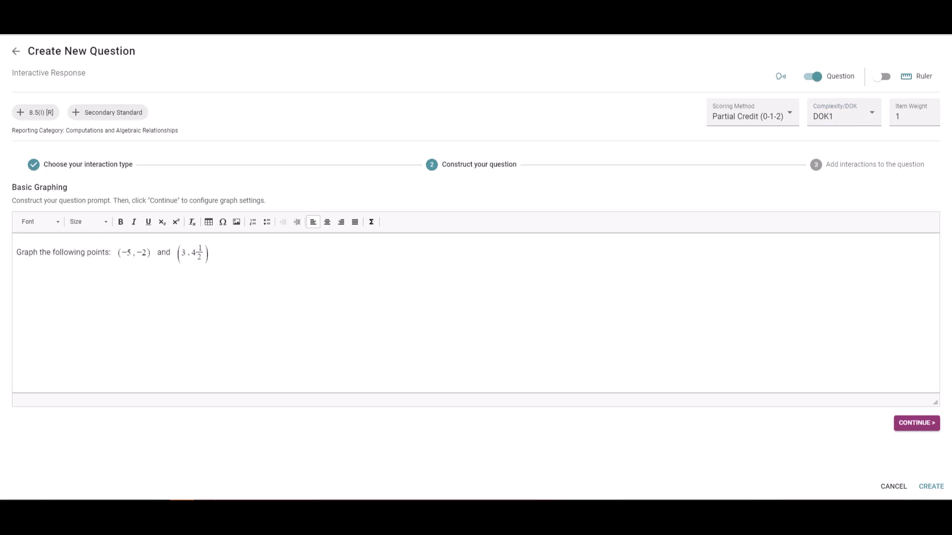
left_click(914, 428)
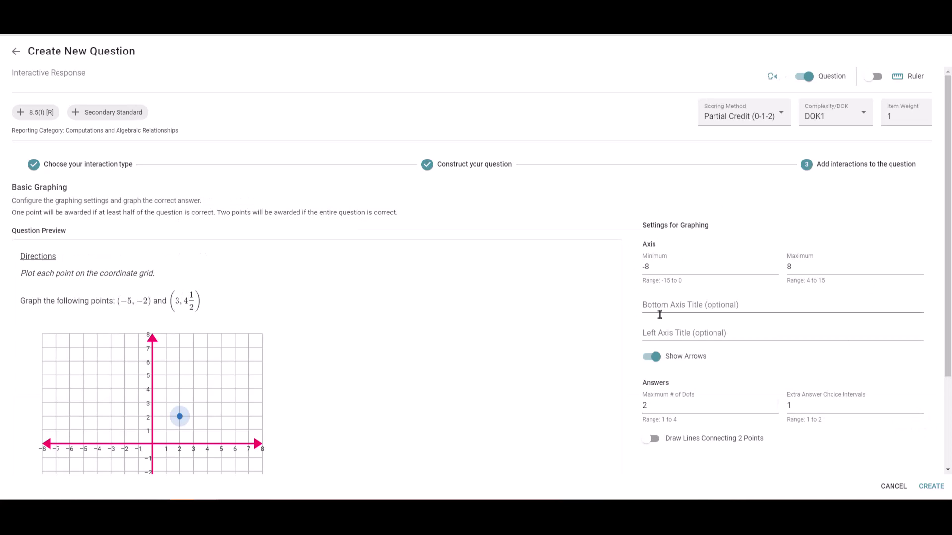
Step: Set the graph's axis minimum to -6
scroll(703, 323, "down", 3)
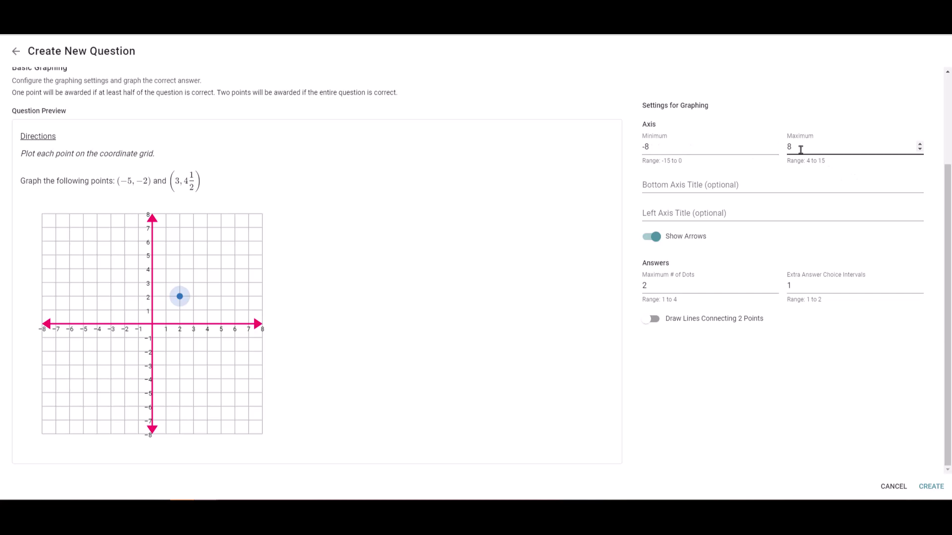
left_click(679, 153)
key("BackSpace")
key("BackSpace")
type("6")
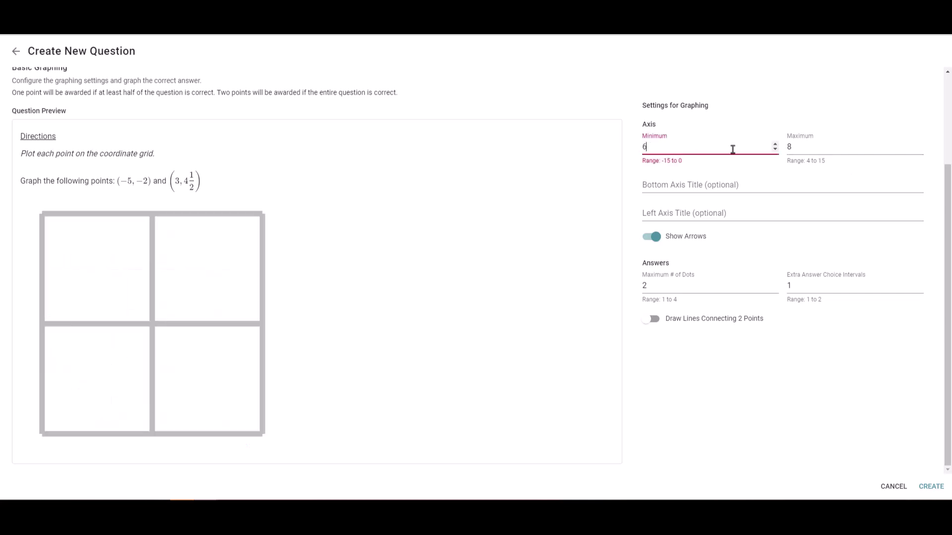
left_click(804, 149)
left_click_drag(653, 145, 598, 154)
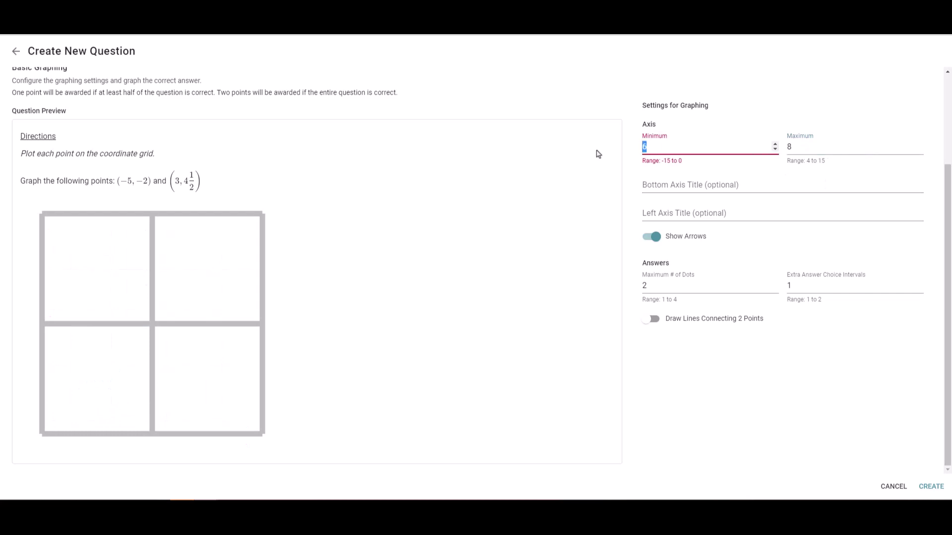
left_click(598, 154)
key("BackSpace")
type("-")
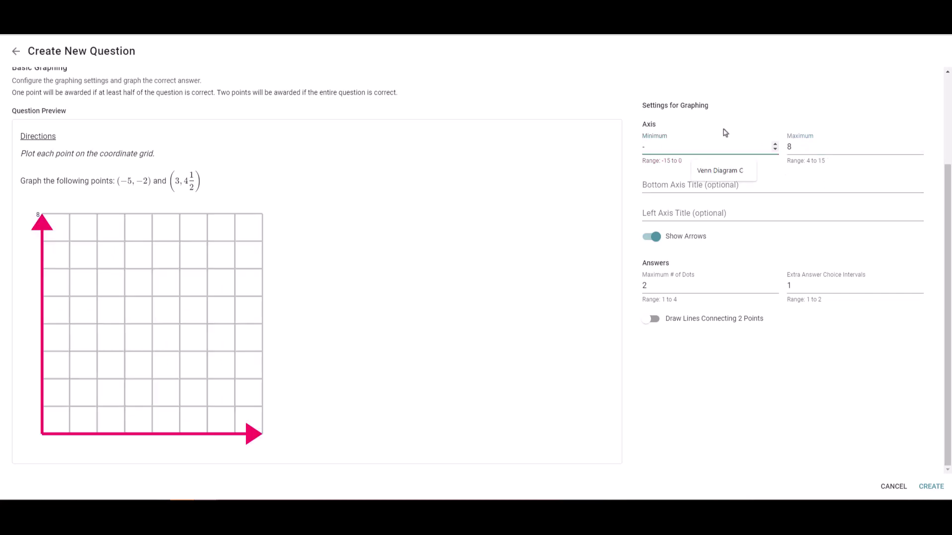
type("6")
Step: Set the graph's axis maximum to 6
left_click(810, 148)
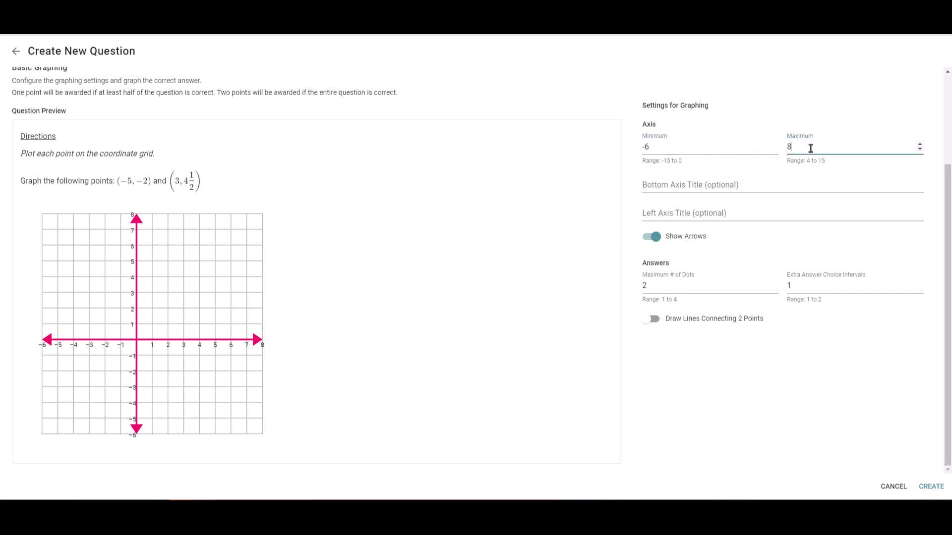
key("BackSpace")
type("6")
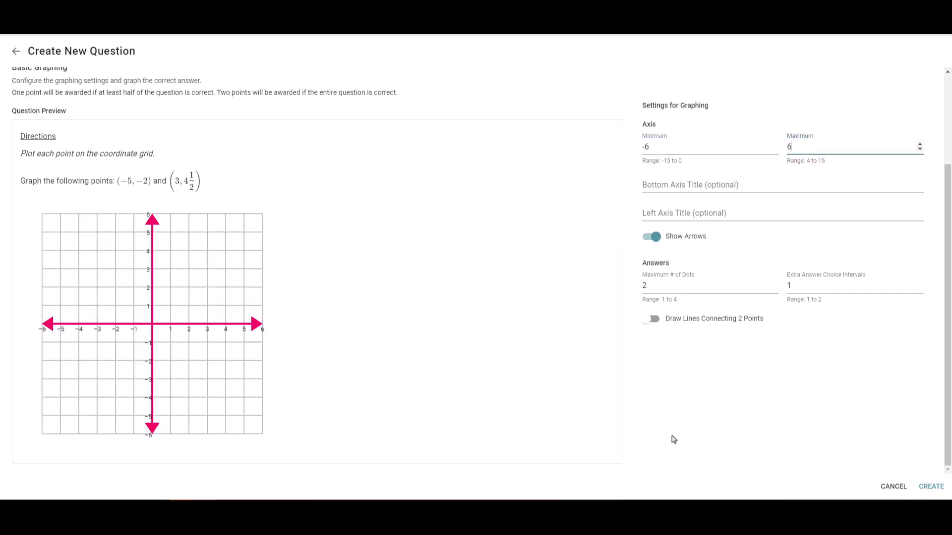
Step: Title the bottom axis y and the left axis x, and try the graph without arrows before restoring them
left_click(706, 188)
type("y")
left_click(703, 206)
type("x")
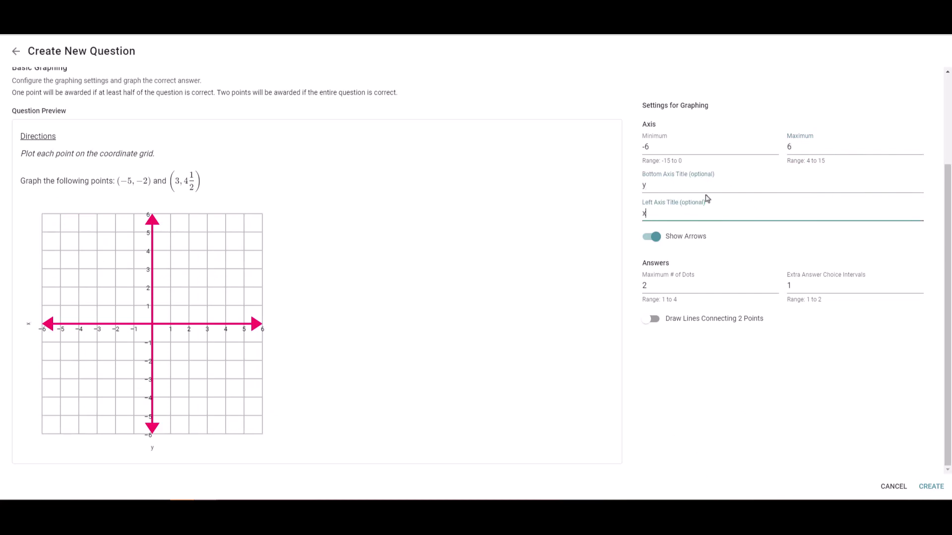
left_click(702, 181)
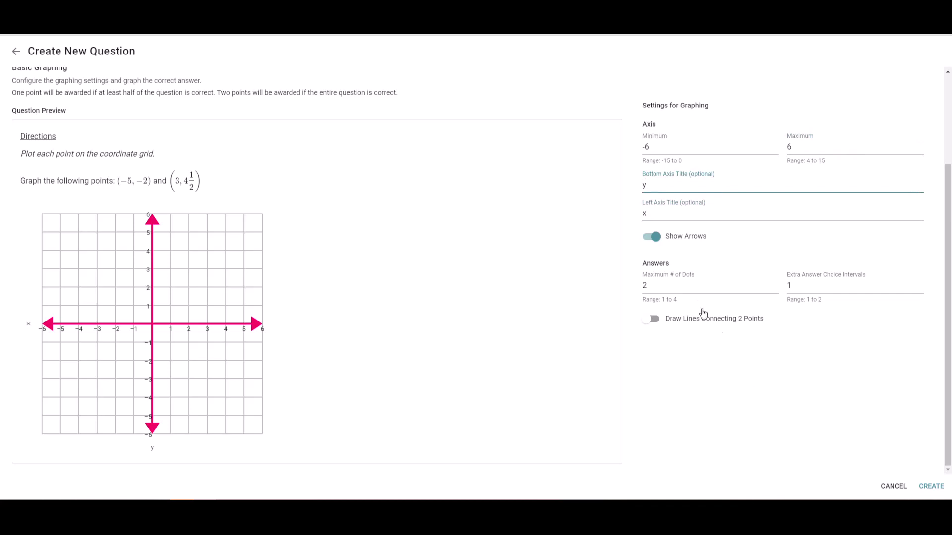
left_click(651, 237)
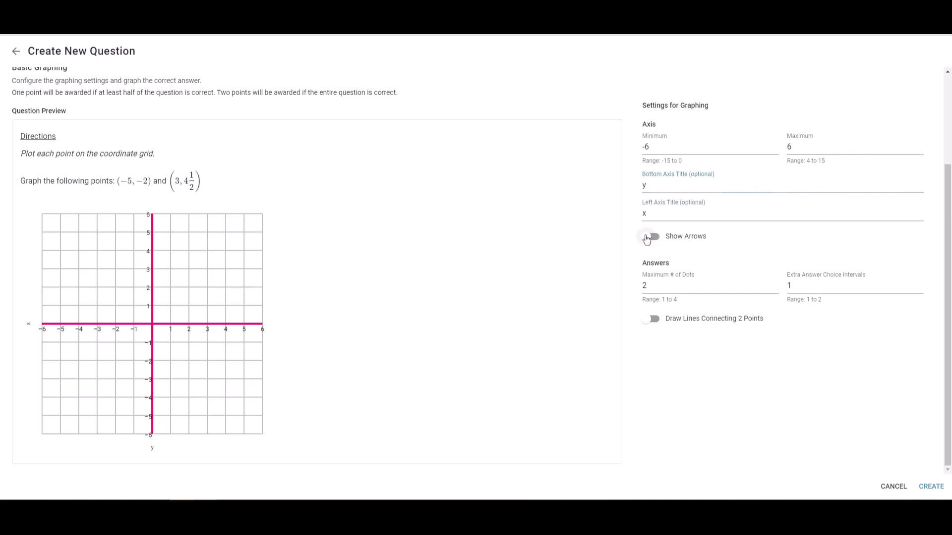
left_click(648, 238)
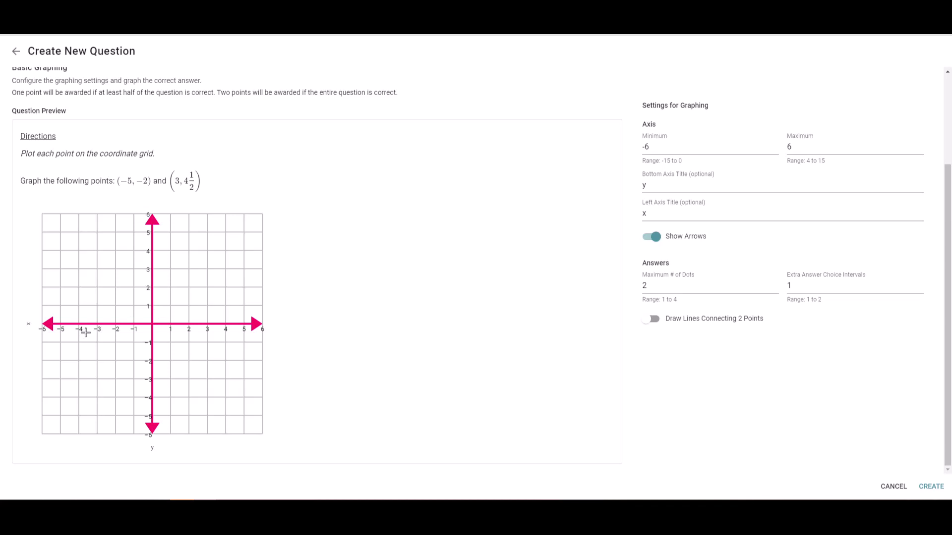
Step: Plot the correct answer points (-5, -2) and (3, 4 1/2), setting the extra answer choice intervals to 2 for the half-unit position
left_click(60, 361)
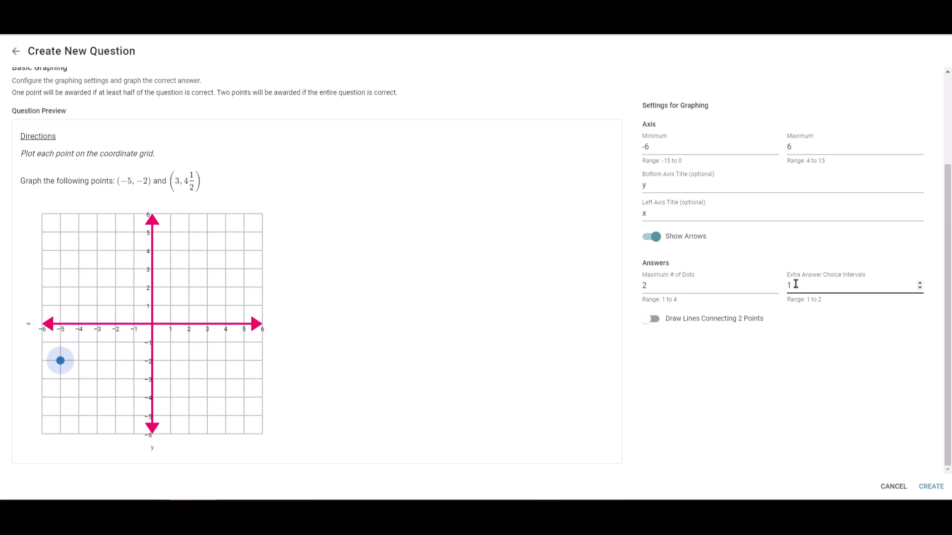
left_click(920, 284)
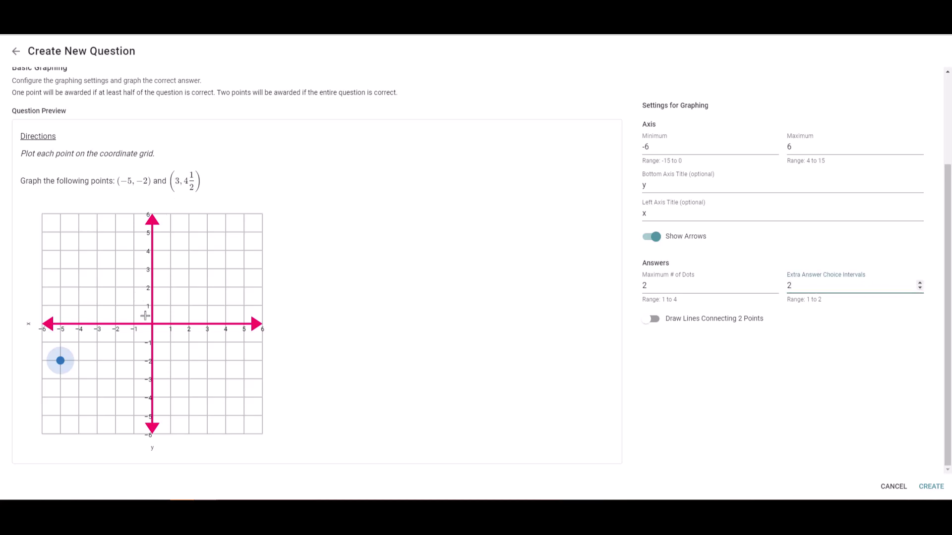
left_click(207, 232)
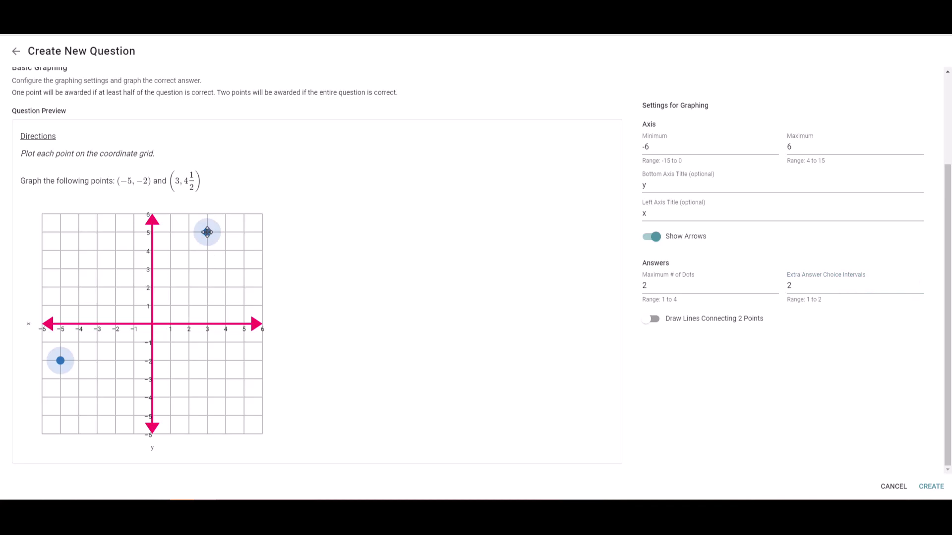
left_click_drag(207, 232, 207, 242)
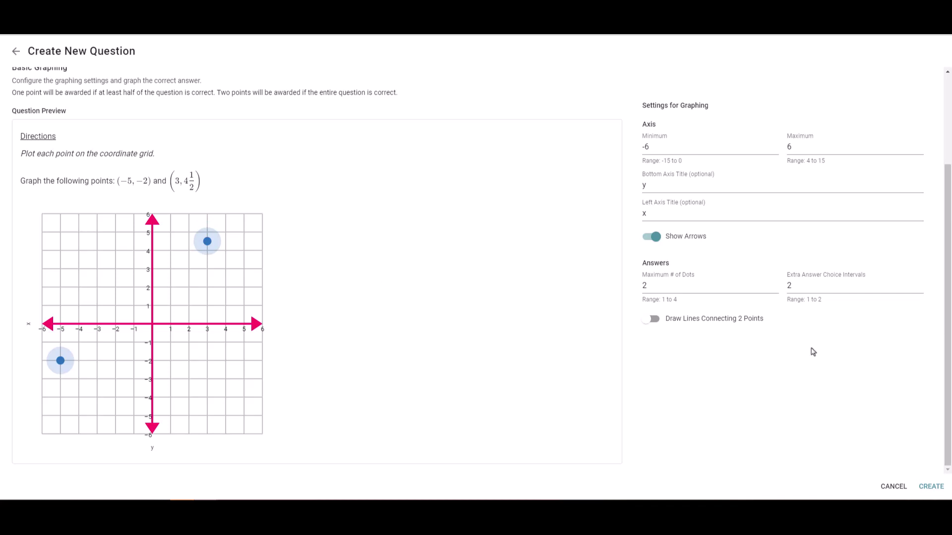
Step: Try drawing a line that connects the two answer points
left_click(652, 319)
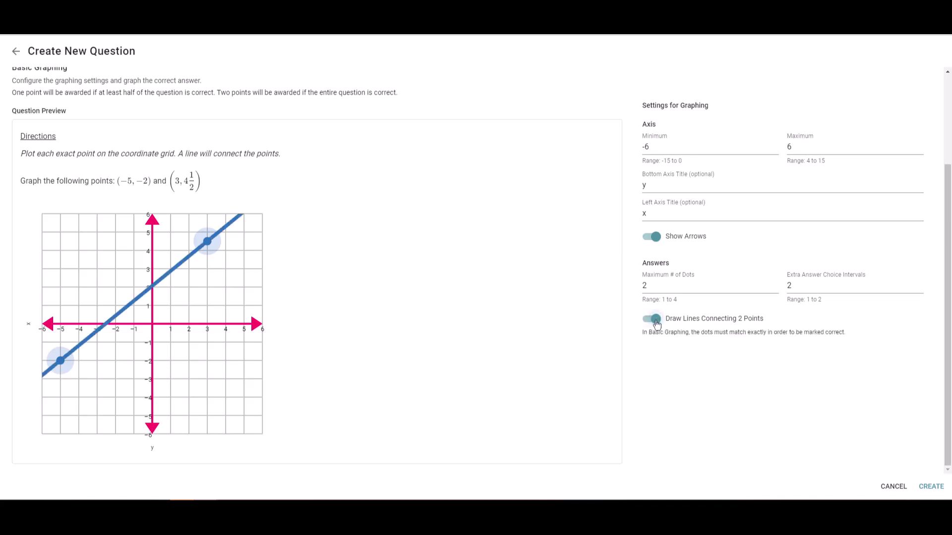
left_click(655, 320)
left_click(651, 323)
left_click(654, 323)
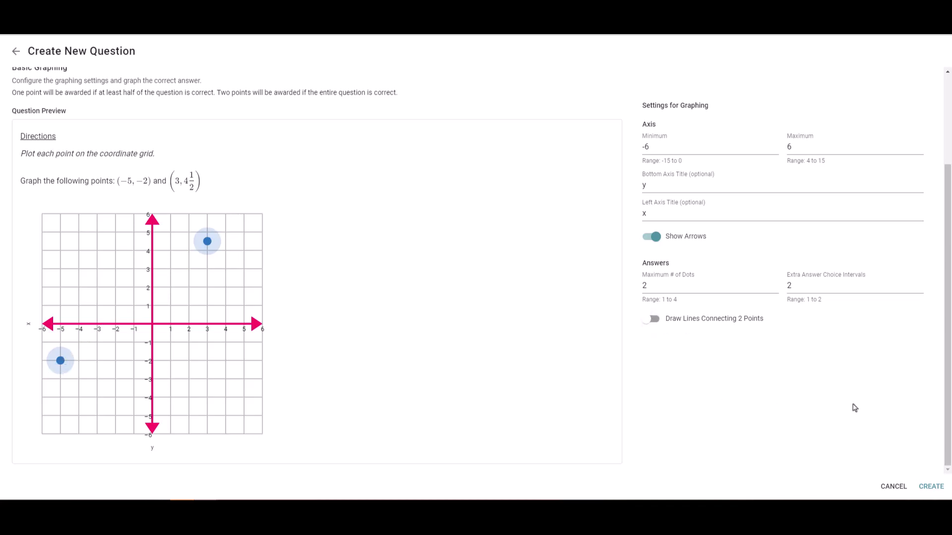
Step: Review the question's settings from top to bottom and create the question
scroll(866, 414, "up", 1)
scroll(866, 415, "up", 1)
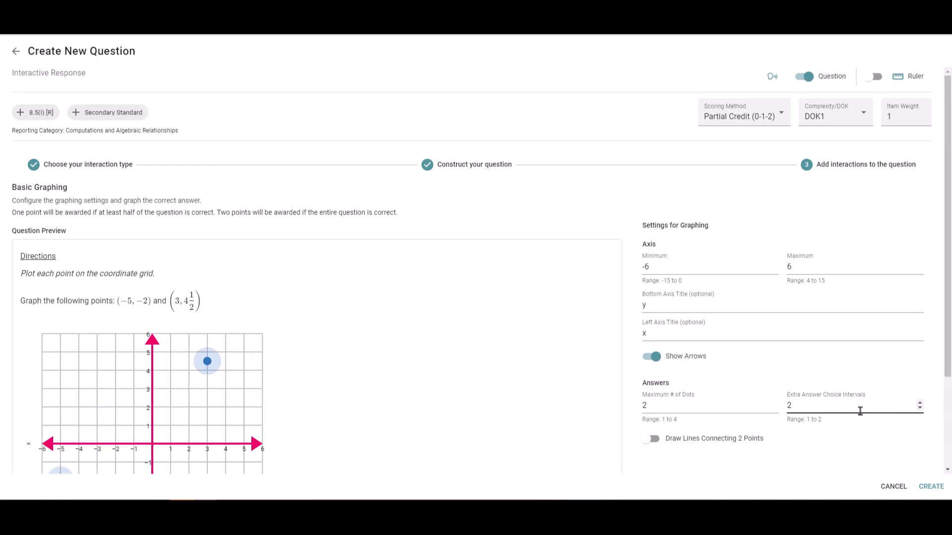
scroll(860, 411, "down", 2)
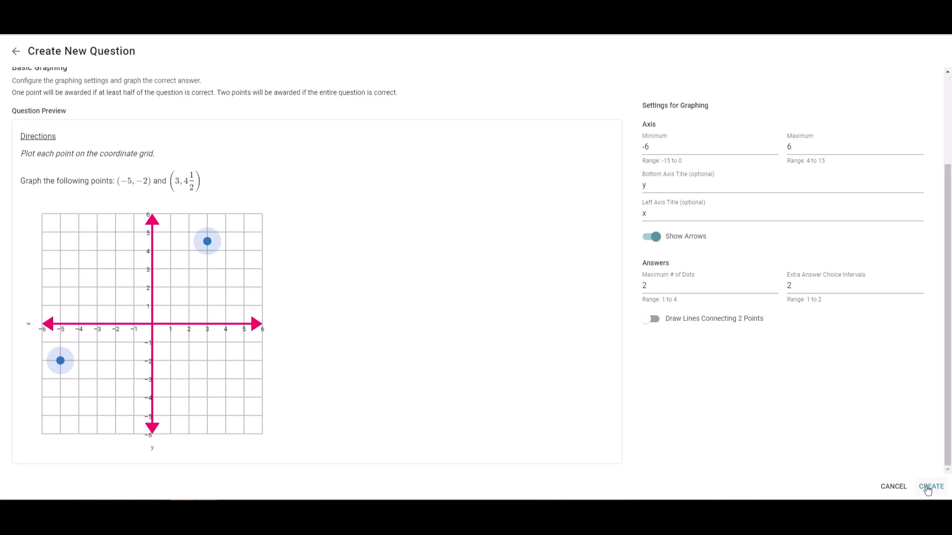
left_click(927, 488)
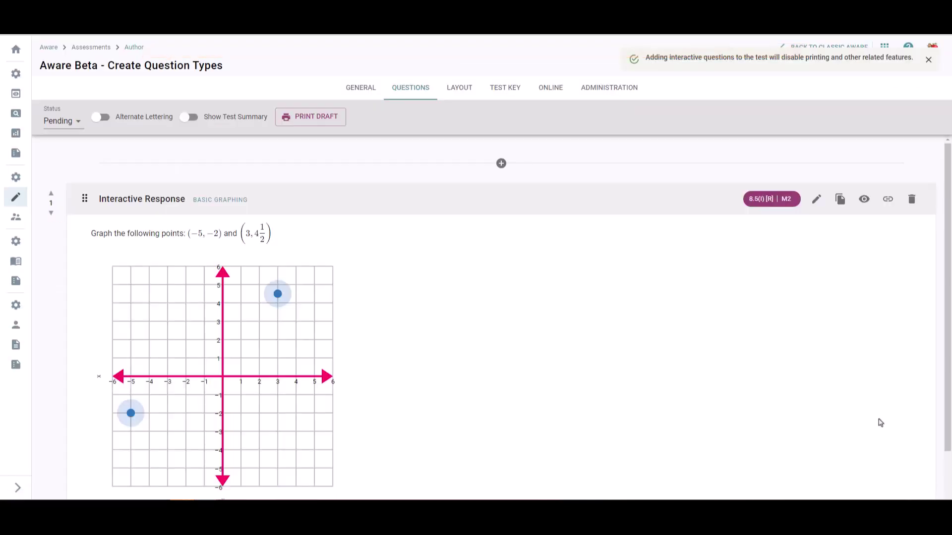
Step: Preview the new question as an online test and plot the point (-5, -2) on its grid
left_click(867, 204)
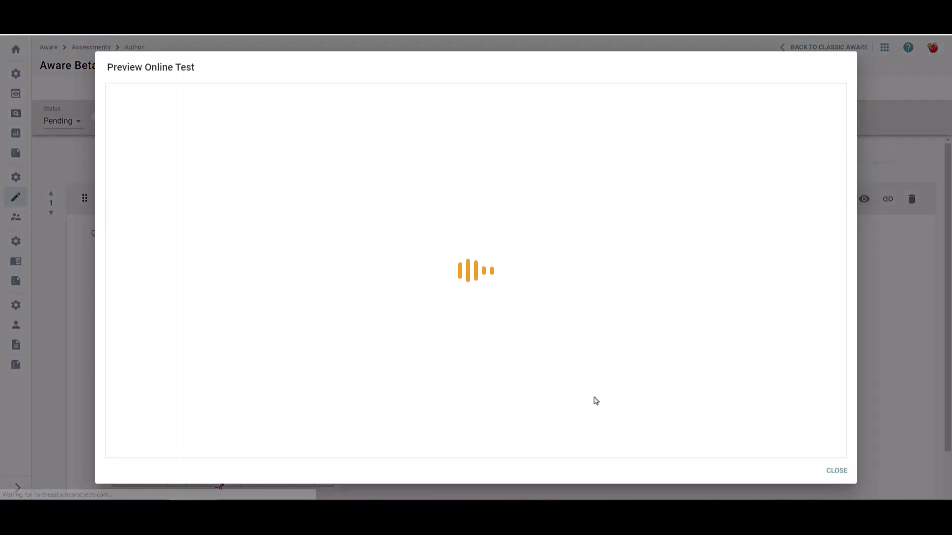
scroll(569, 354, "down", 2)
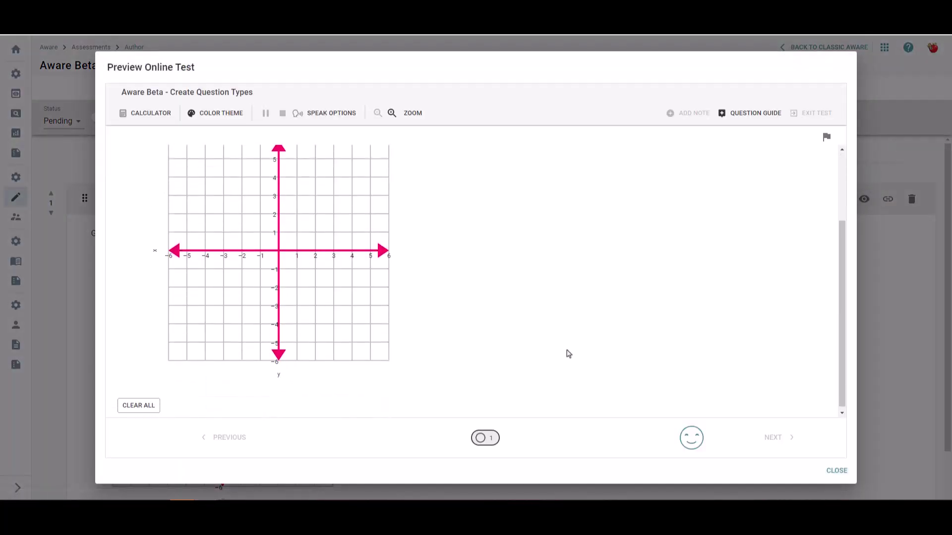
scroll(568, 354, "up", 2)
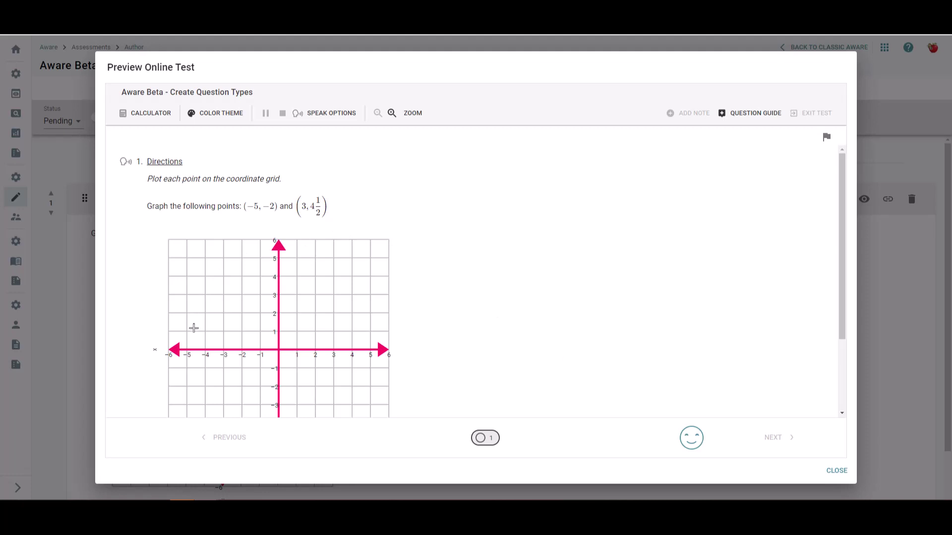
left_click(186, 385)
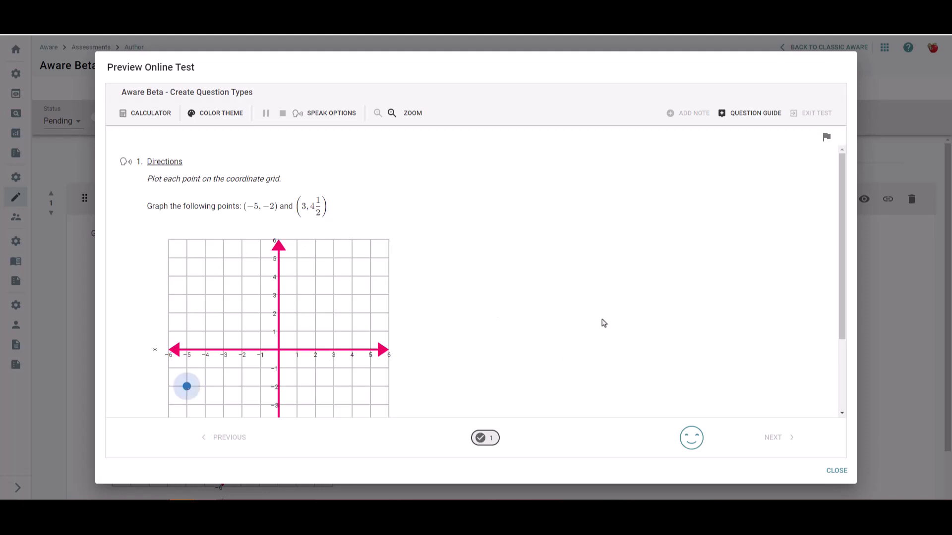